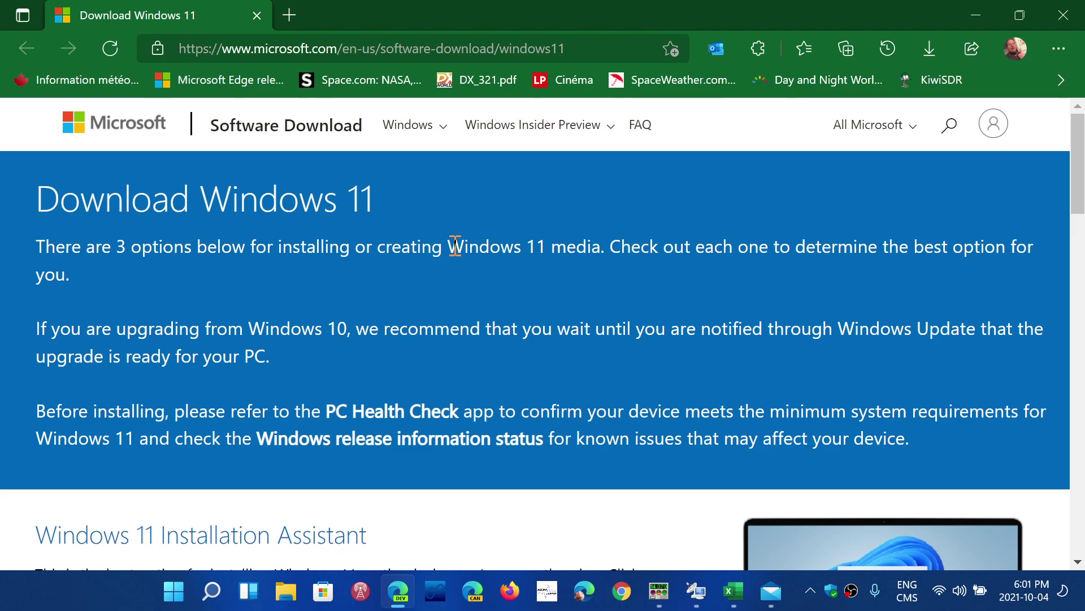
- Scroll the Download Windows 11 page to the Windows 11 Installation Assistant section
scroll(455, 246, "down", 3)
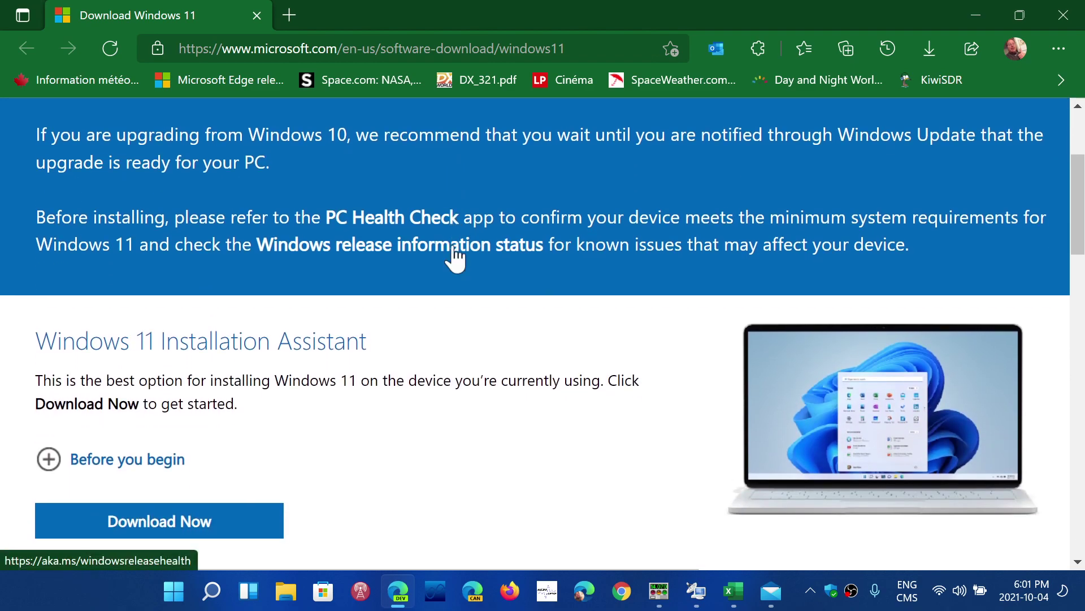
scroll(455, 259, "up", 2)
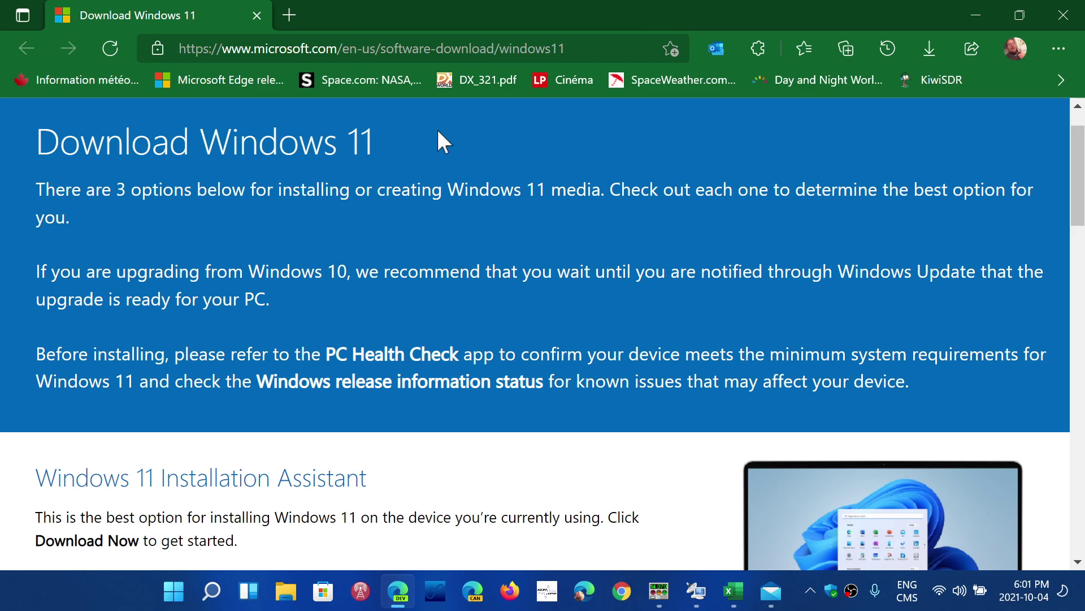
- Download WindowsSunValleyInstaller.exe from the Installation Assistant section and open it from Downloads
scroll(449, 292, "down", 5)
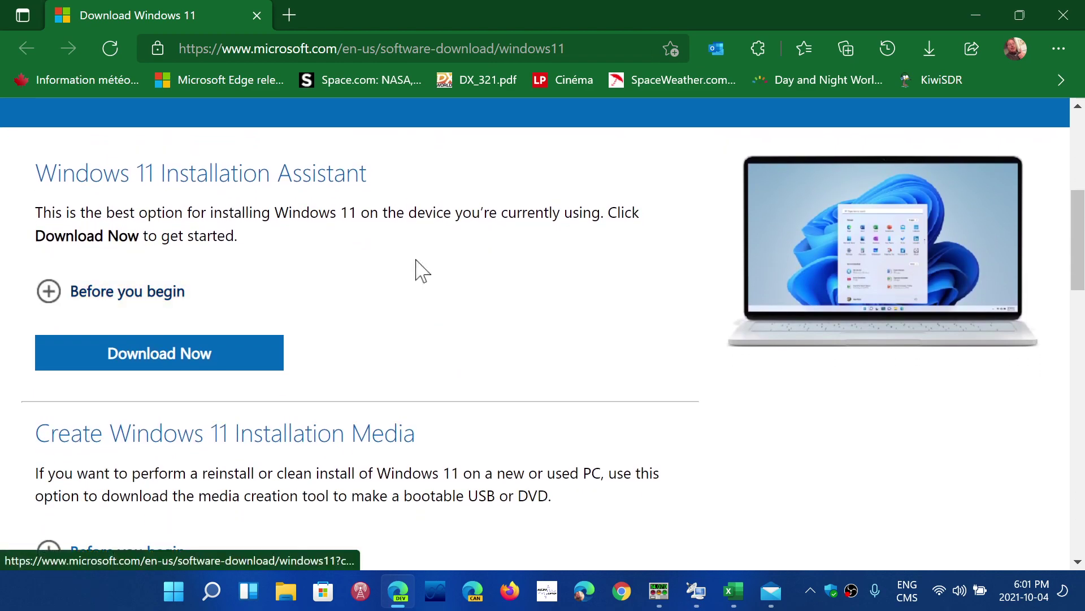
left_click(206, 363)
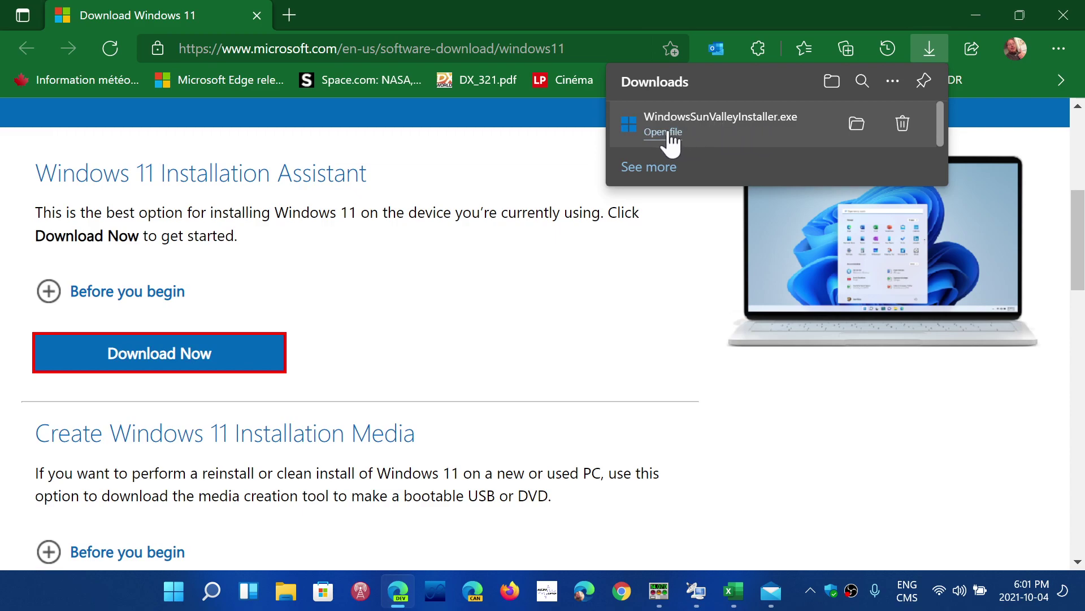
left_click(664, 131)
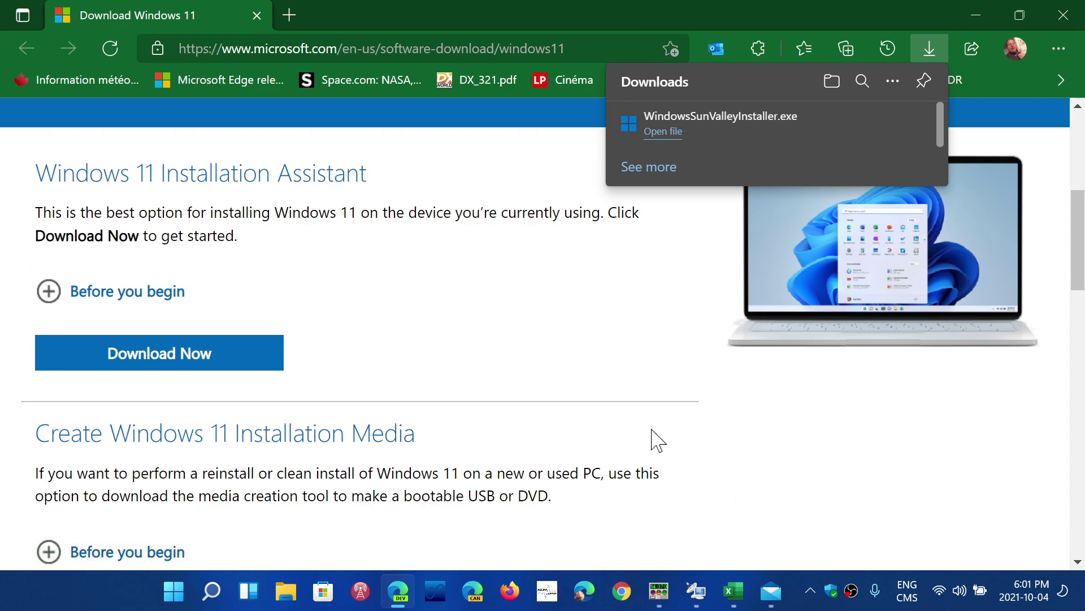
- Download MediaCreationToolW11.exe from Create Windows 11 Installation Media and run it
scroll(657, 440, "down", 4)
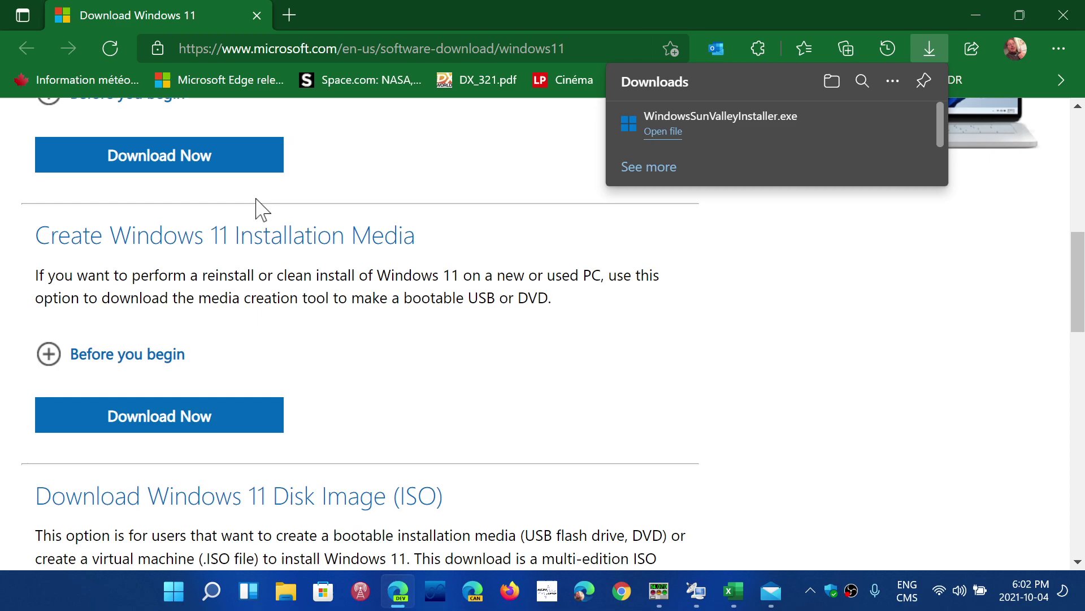
left_click(214, 421)
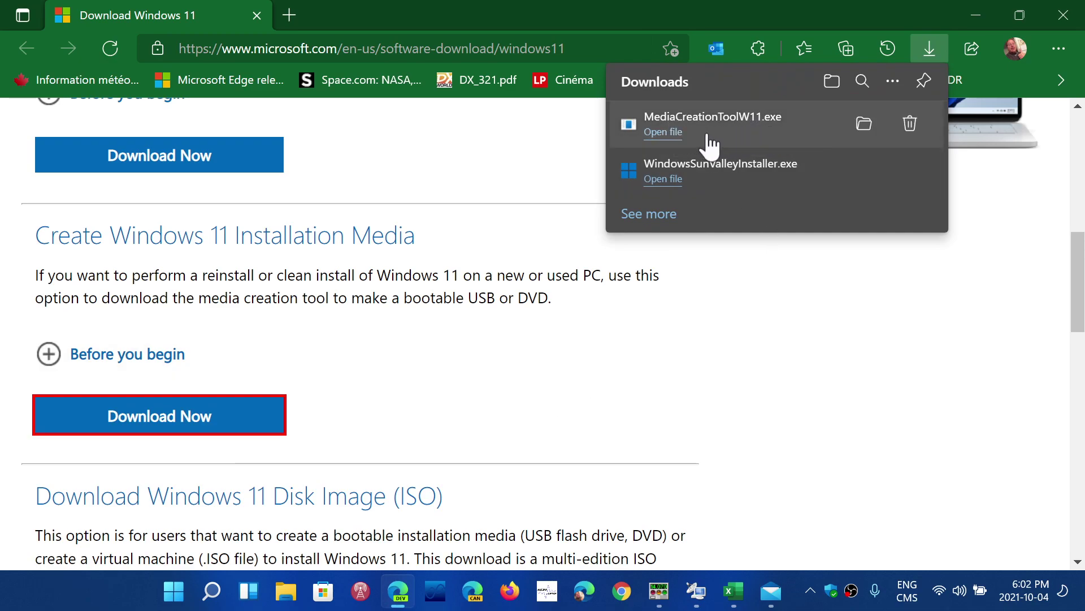
left_click(675, 135)
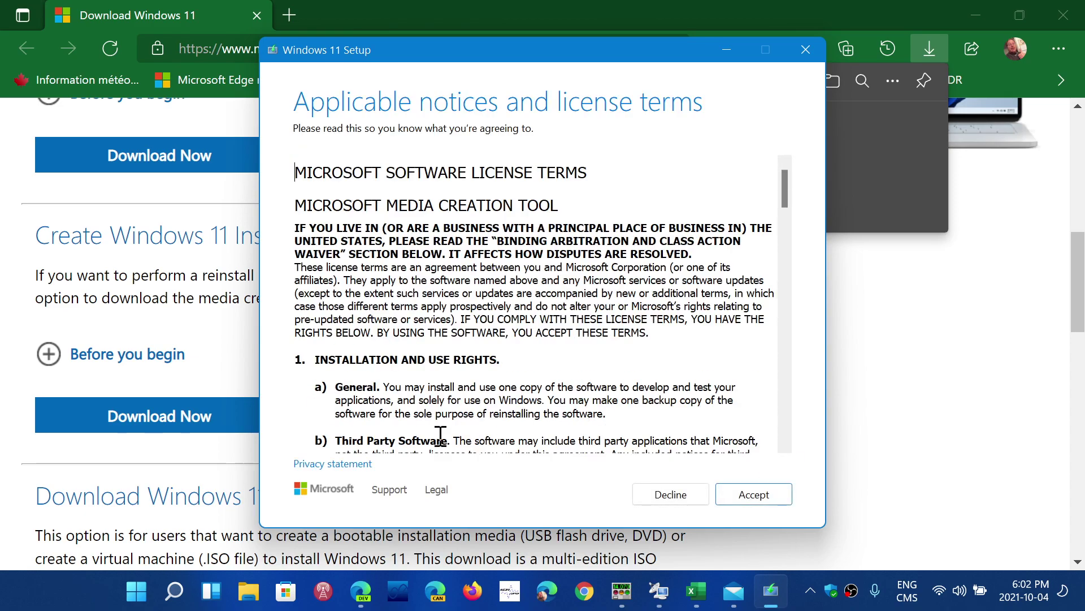
- Accept the license and keep Windows 11 in English (United States) with recommended options
left_click(755, 494)
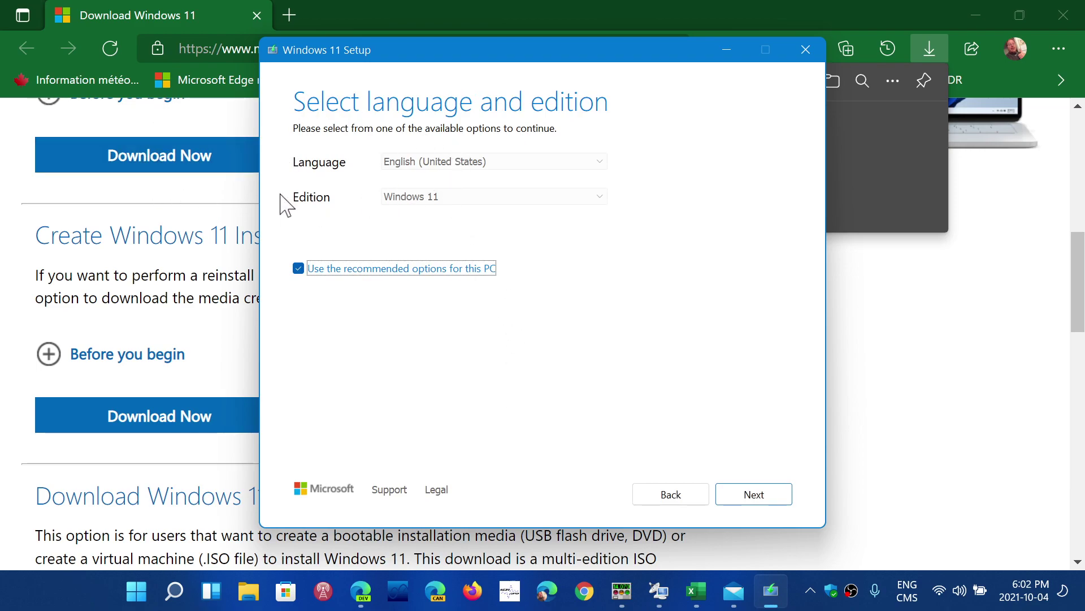
left_click(298, 268)
left_click(490, 198)
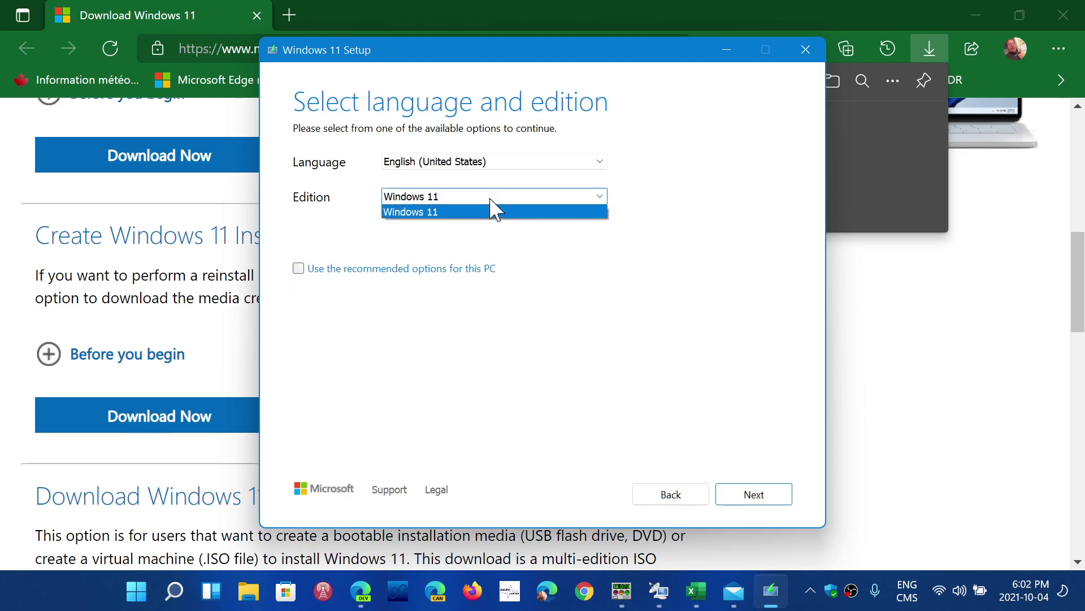
left_click(491, 199)
left_click(569, 163)
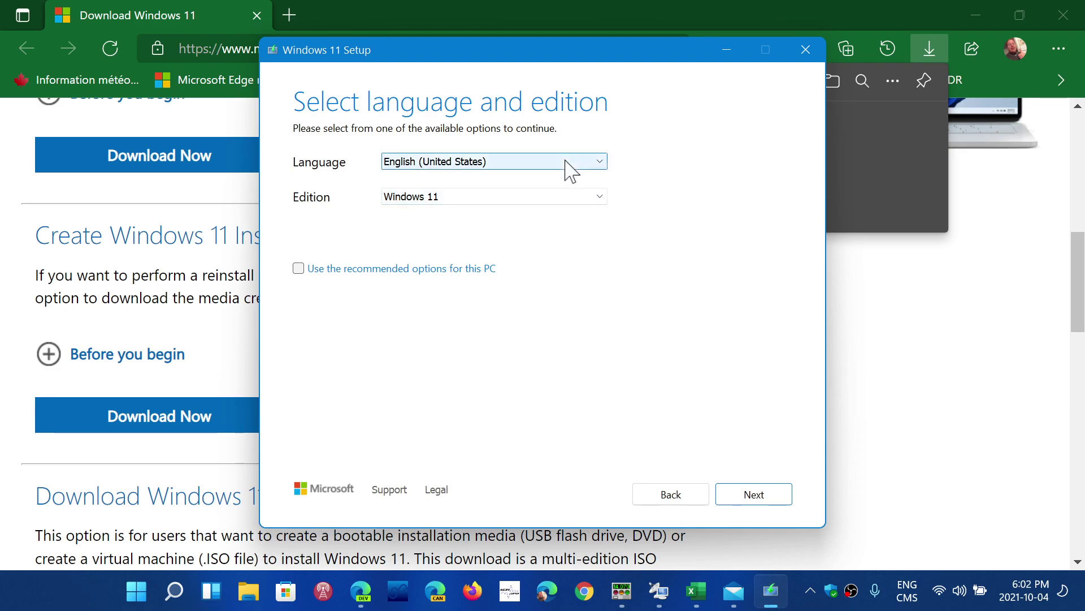
left_click(567, 161)
left_click(299, 270)
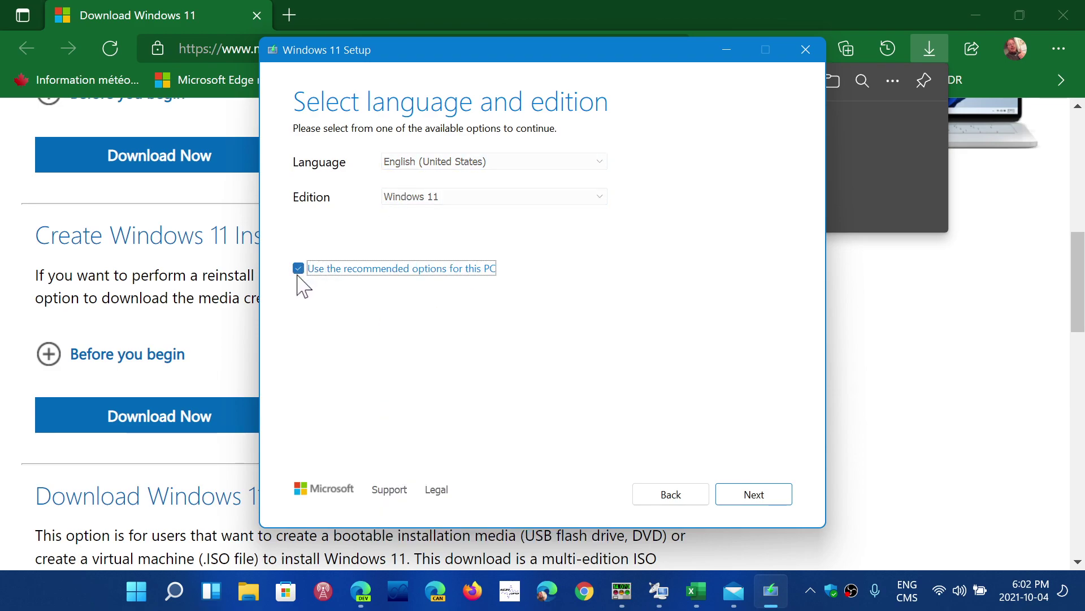
- Choose ISO file as the installation media and continue to the save location
left_click(753, 494)
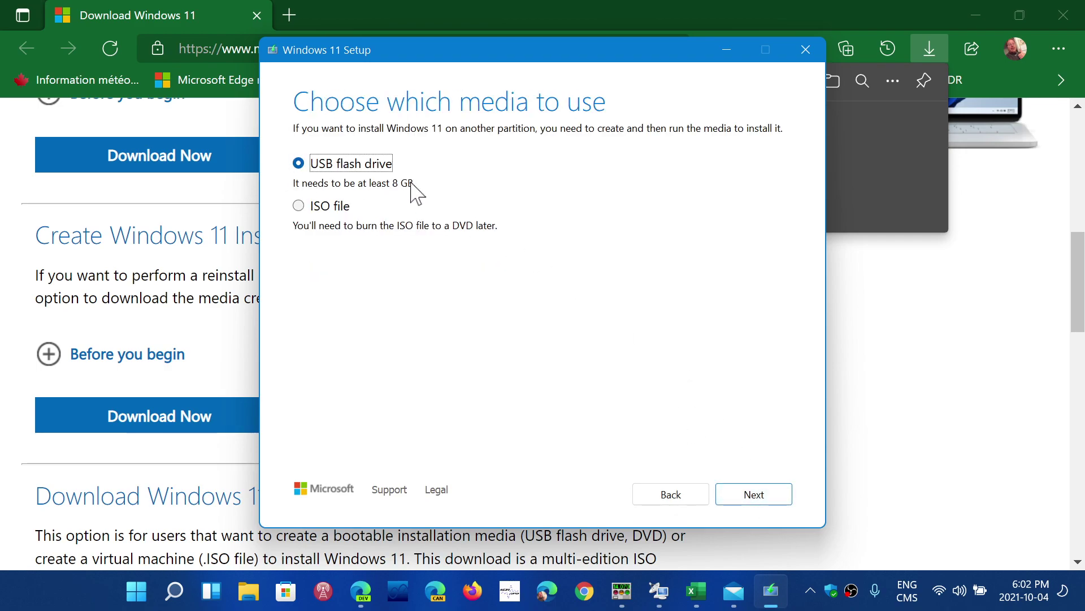
left_click(307, 210)
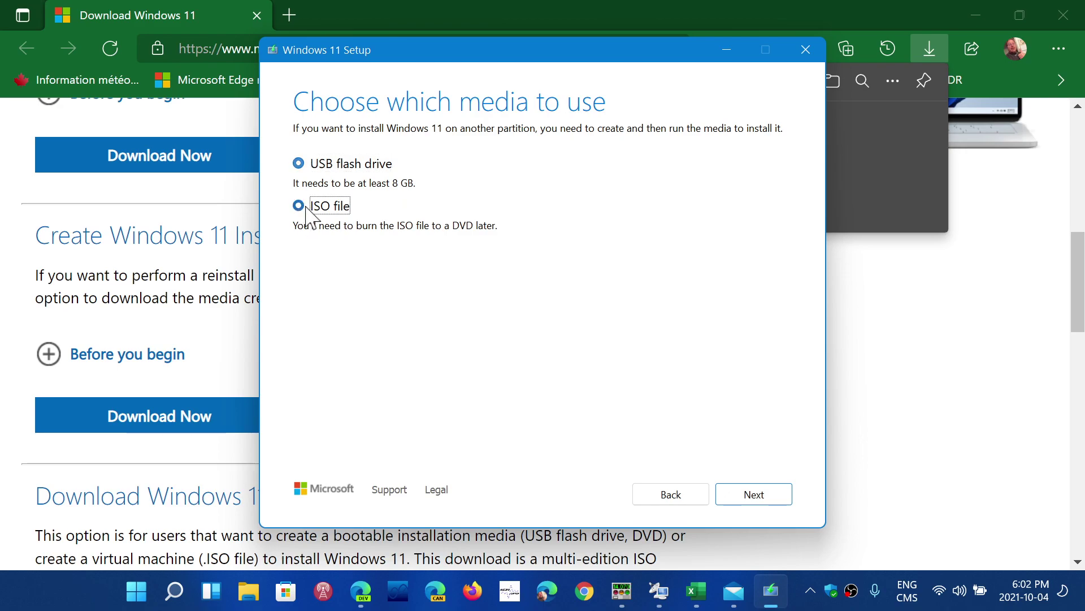
left_click(748, 492)
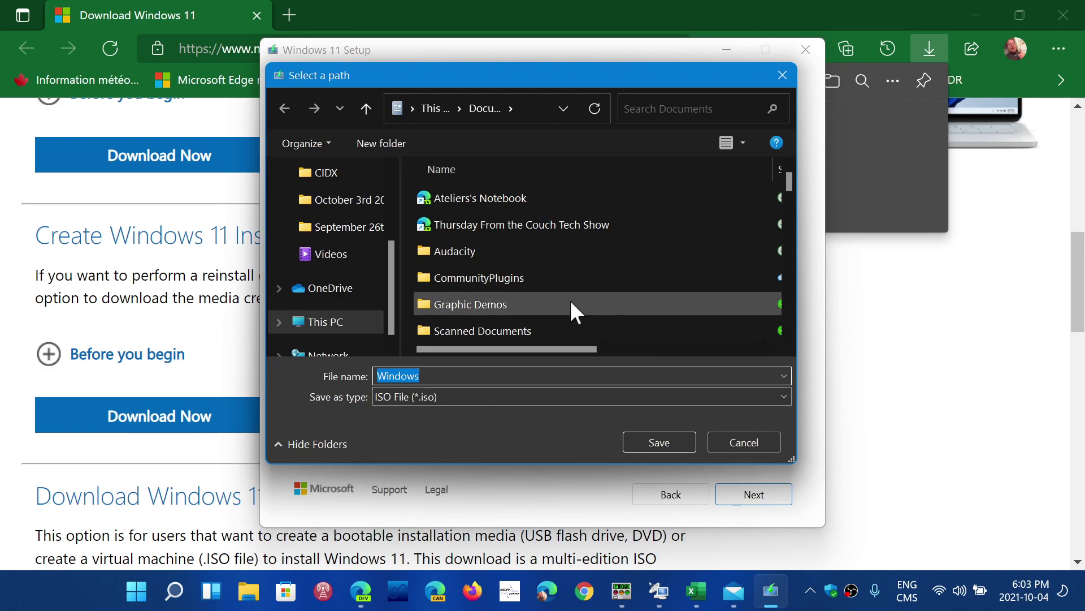
- Save the ISO as 'Windows 11 install', then return to the browser's ISO section
left_click(536, 376)
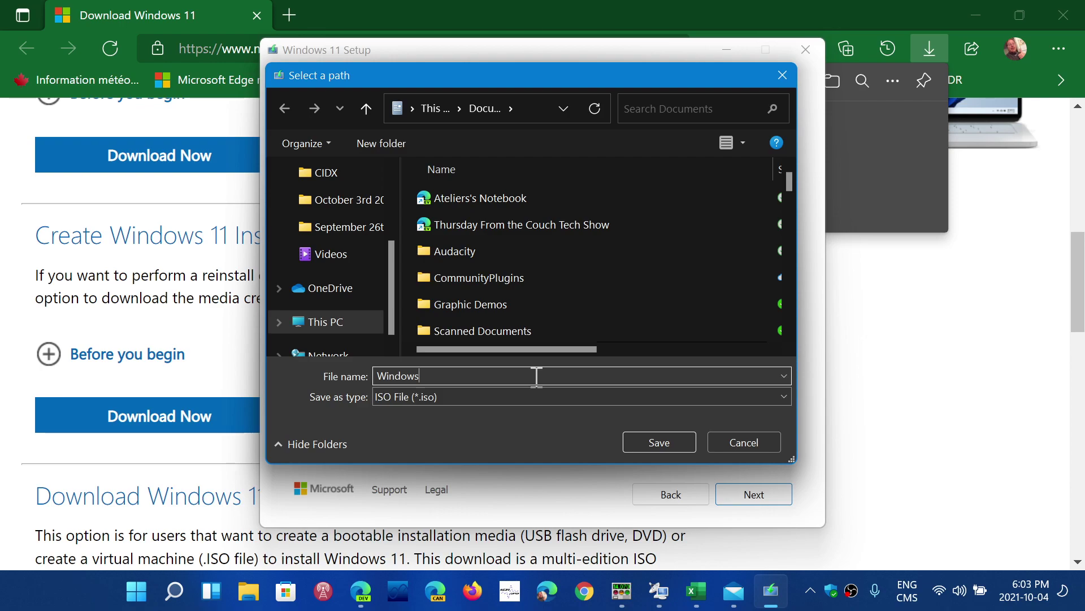
type("11")
key("BackSpace")
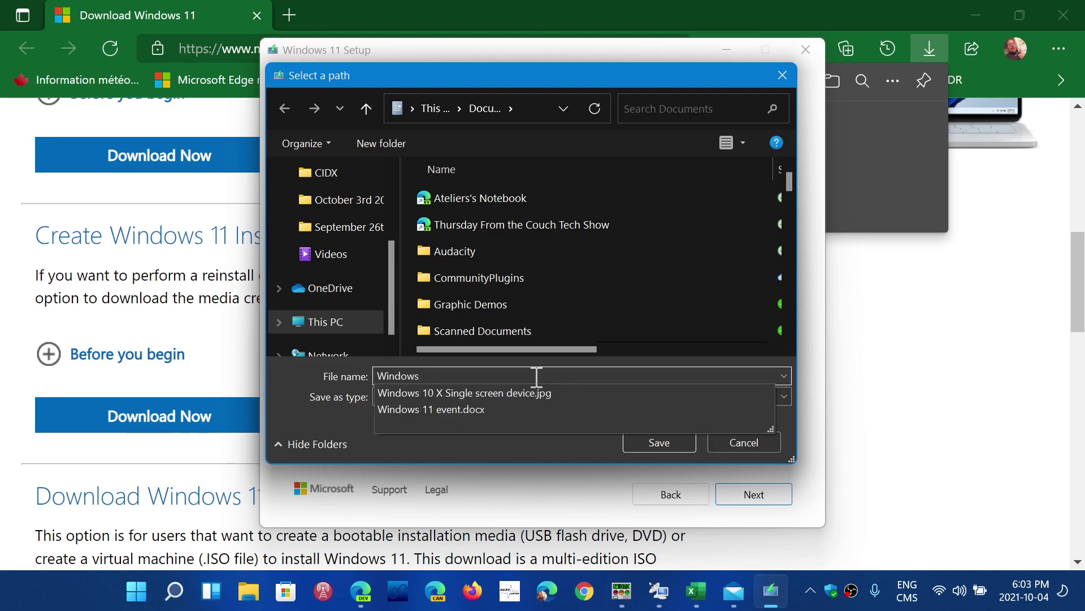
type("11 install")
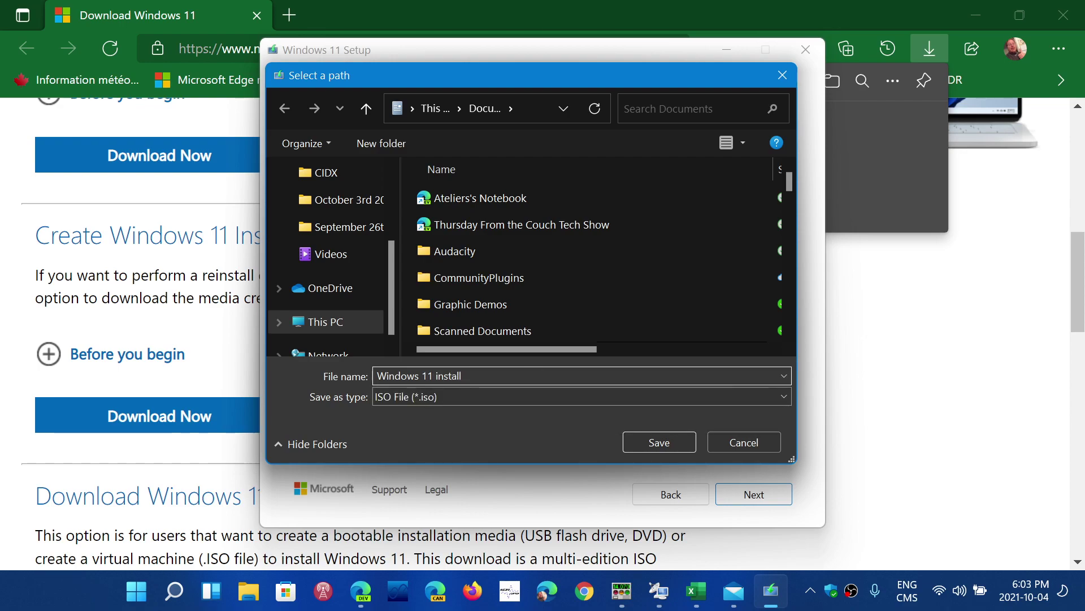
left_click(645, 441)
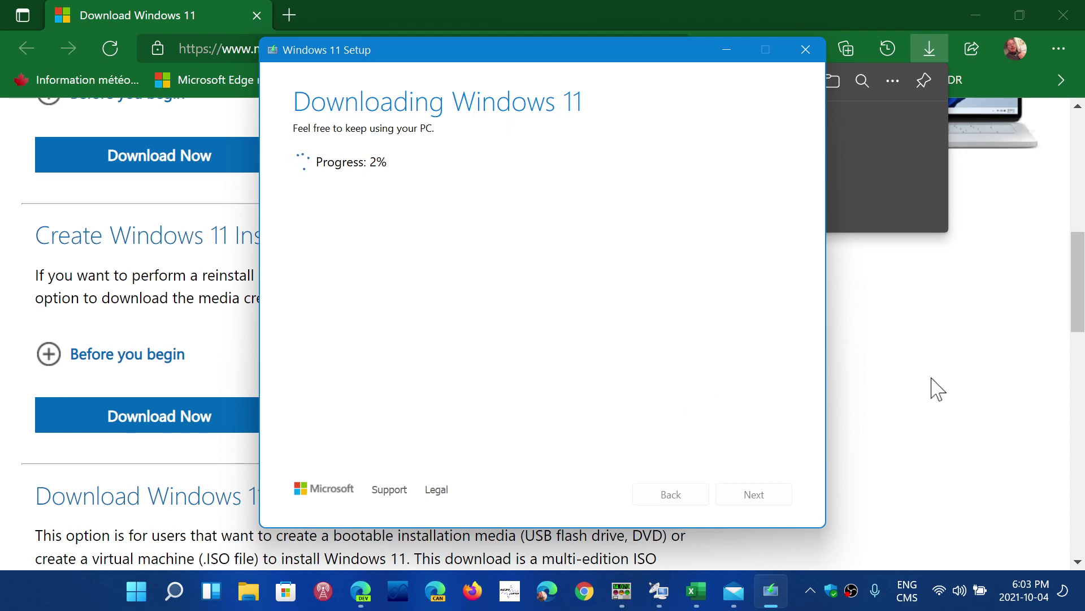
left_click(1016, 431)
scroll(1016, 432, "down", 5)
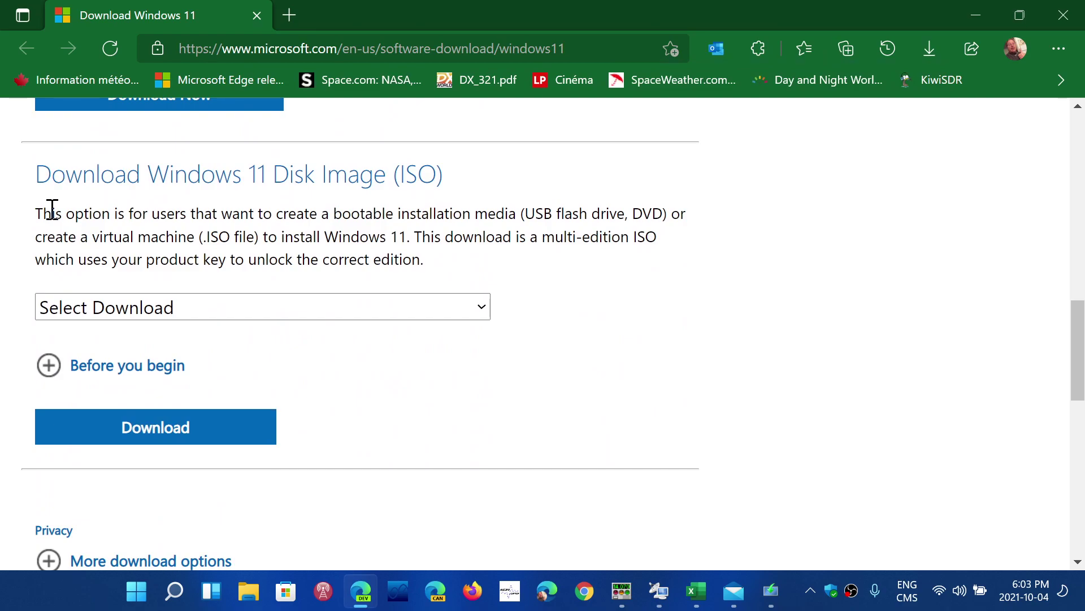
- Select Windows 11 in the Disk Image (ISO) dropdown and confirm it with Download
left_click(429, 315)
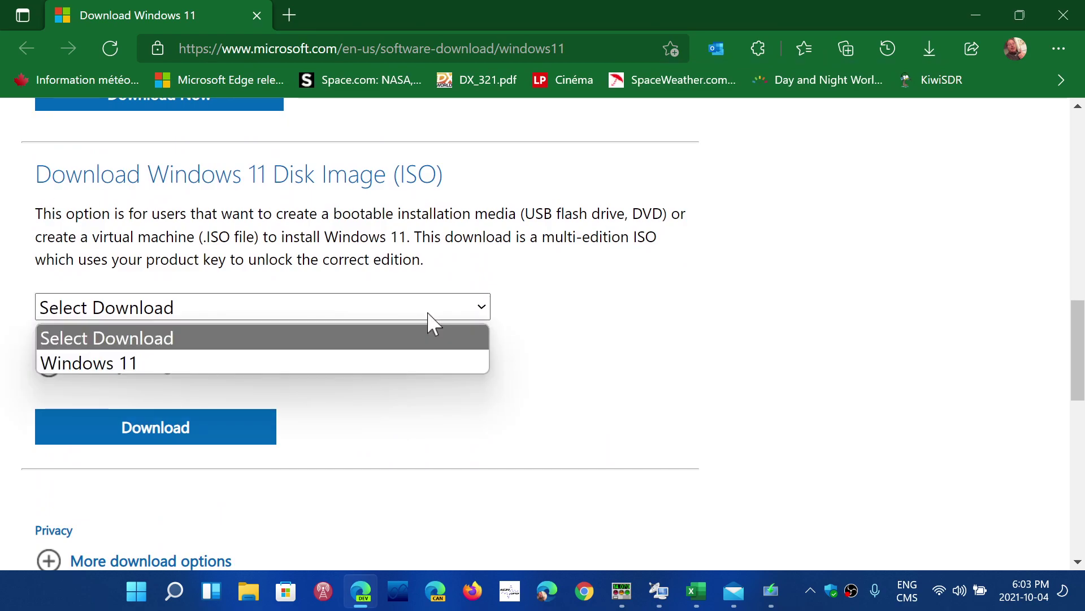
left_click(422, 363)
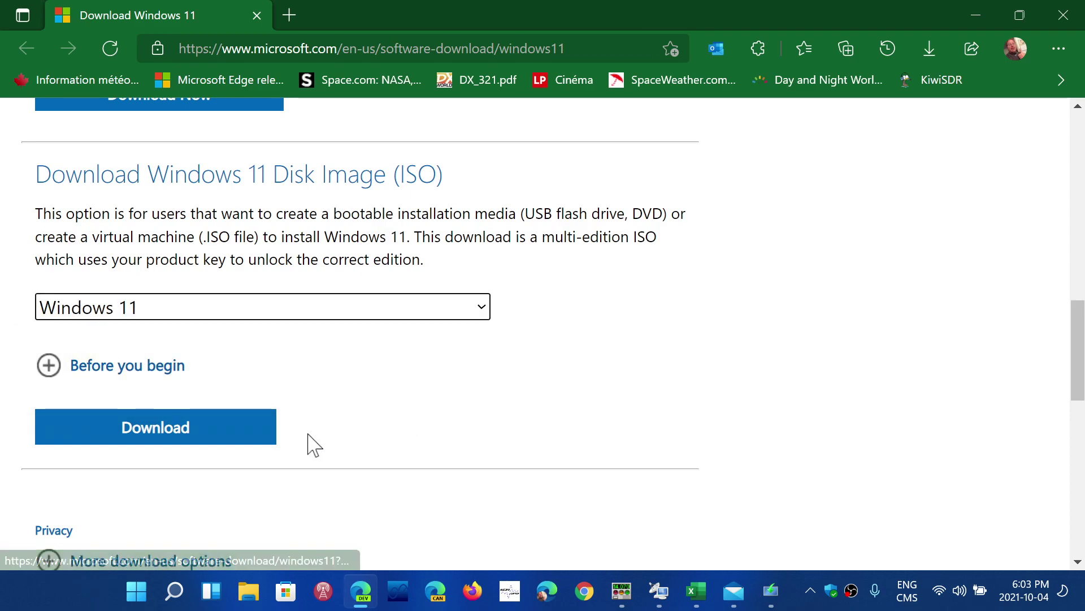
scroll(310, 443, "down", 2)
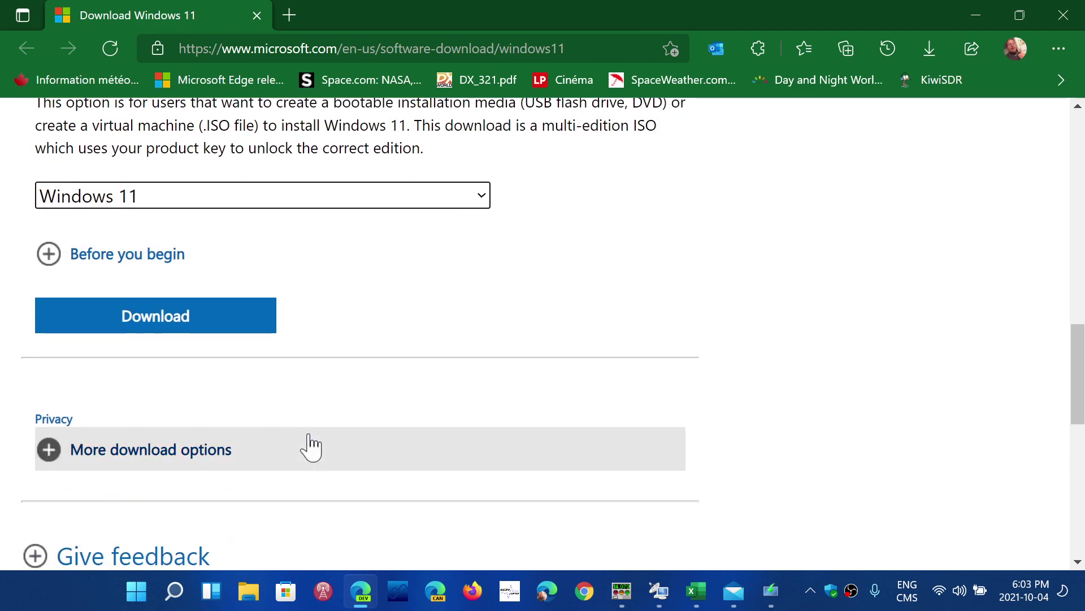
left_click(160, 321)
scroll(163, 325, "down", 2)
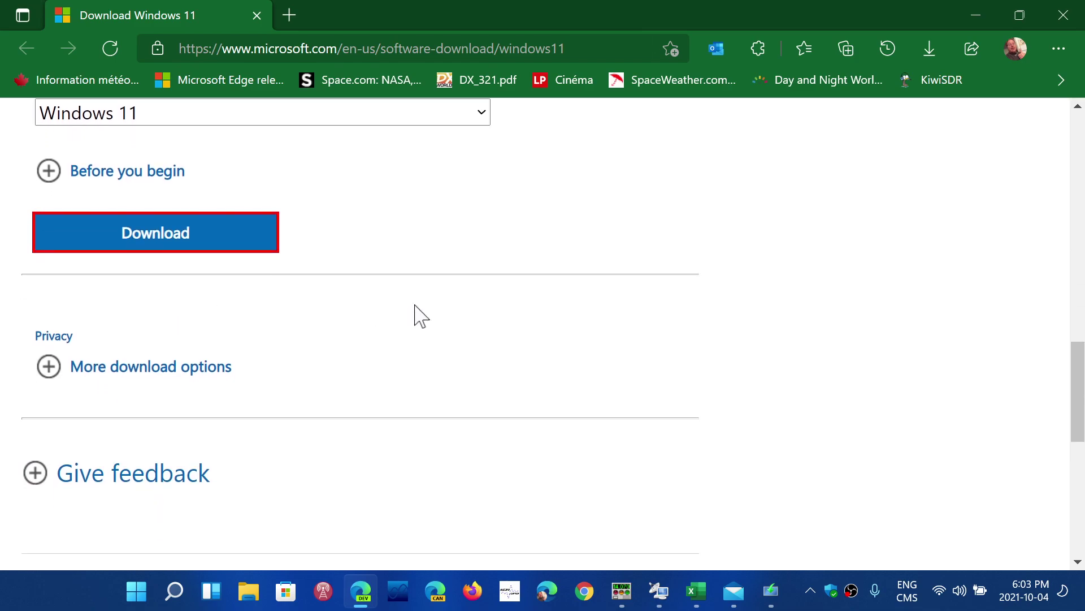
scroll(483, 348, "down", 3)
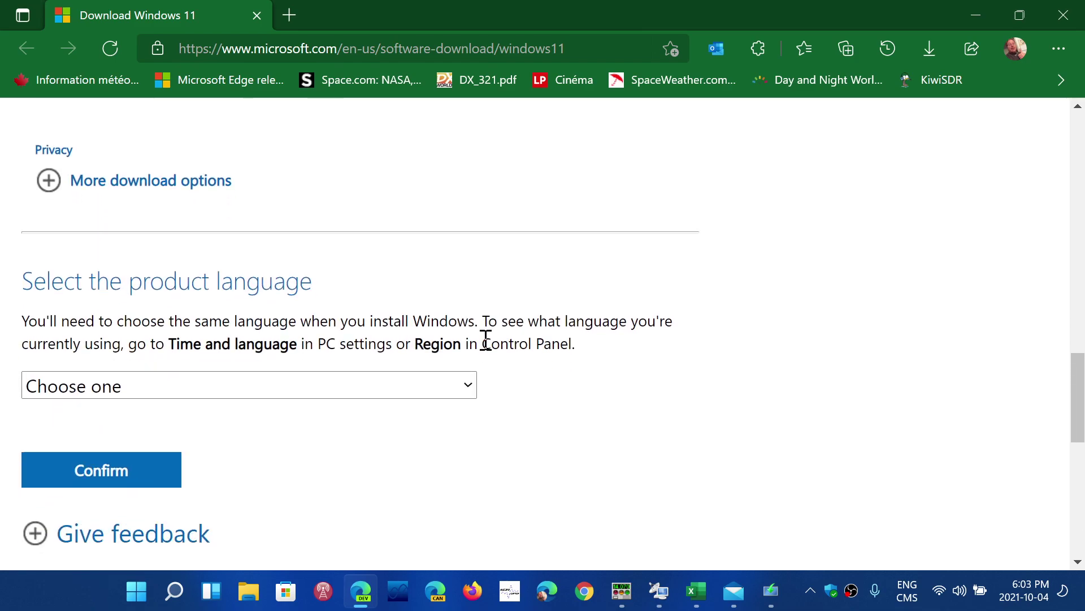
scroll(583, 439, "down", 1)
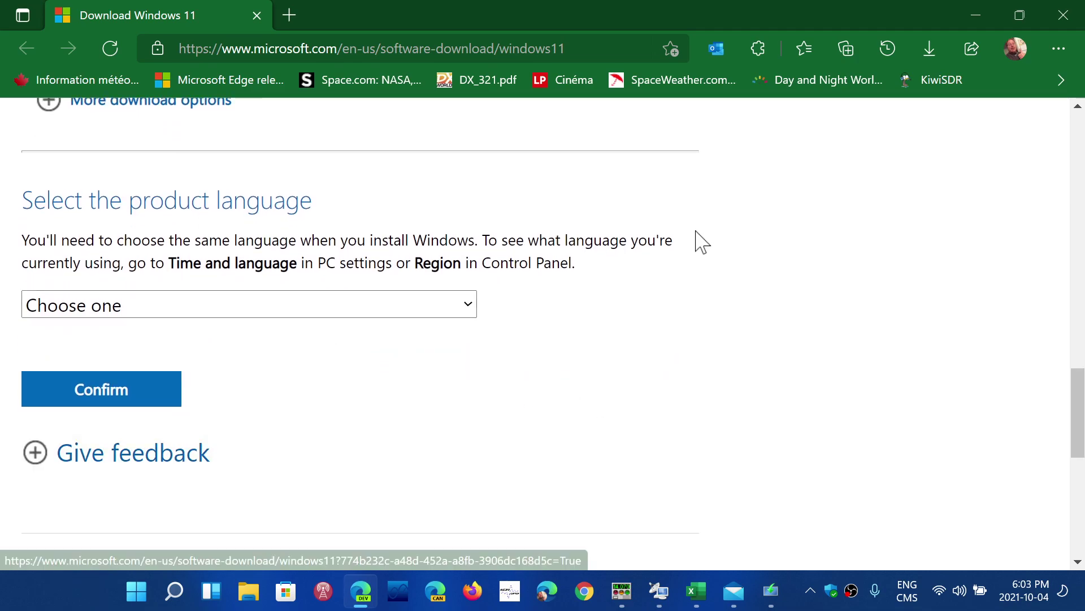
scroll(700, 239, "down", 3)
scroll(701, 512, "up", 7)
scroll(701, 511, "up", 15)
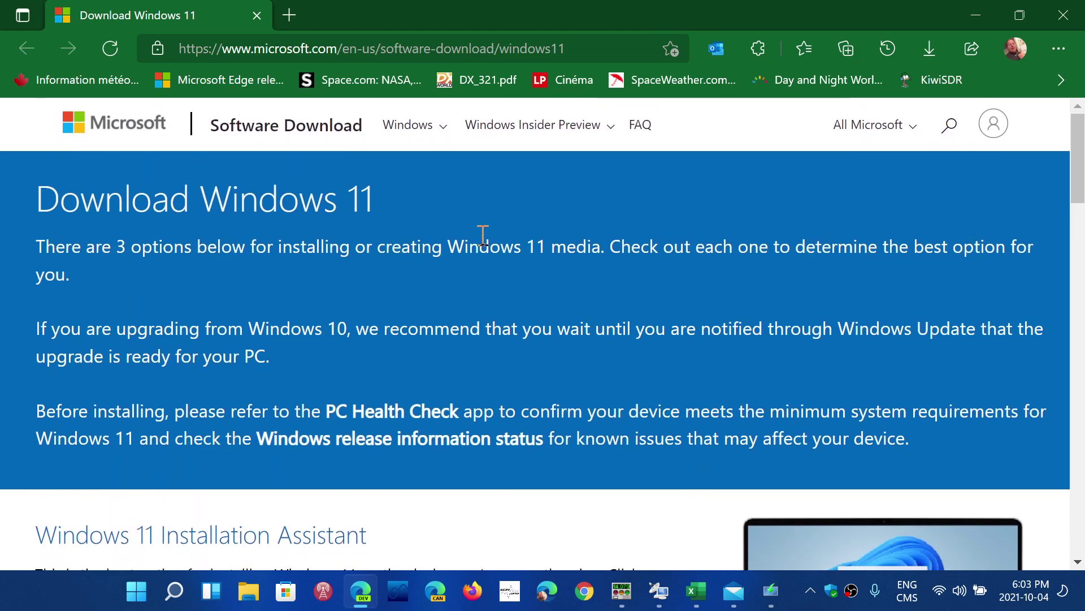
- Copy the Download Windows 11 page URL from the address bar
left_click(407, 48)
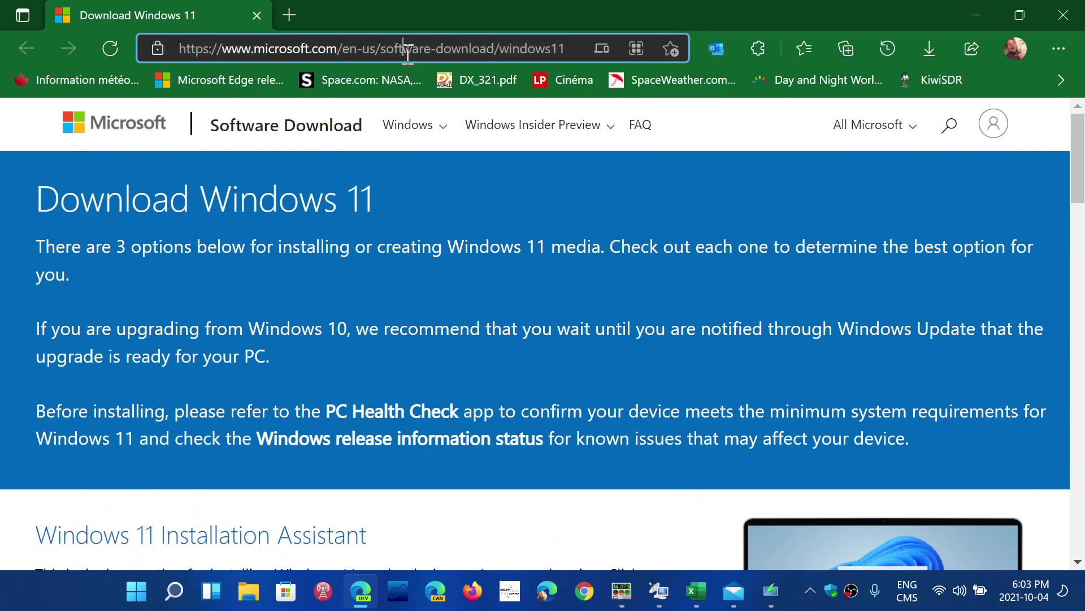
right_click(405, 52)
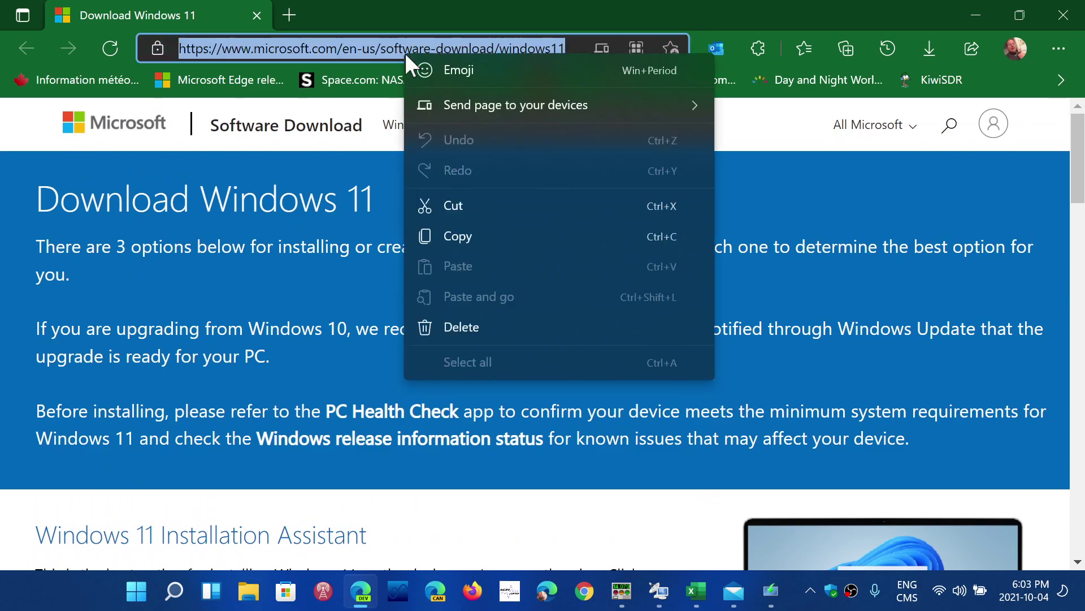
left_click(474, 237)
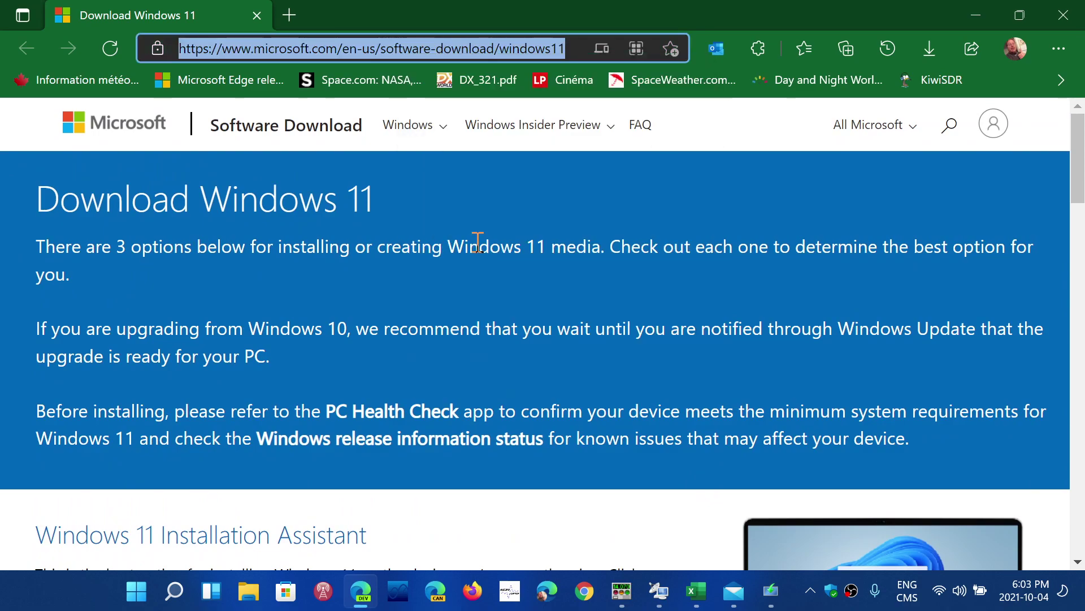